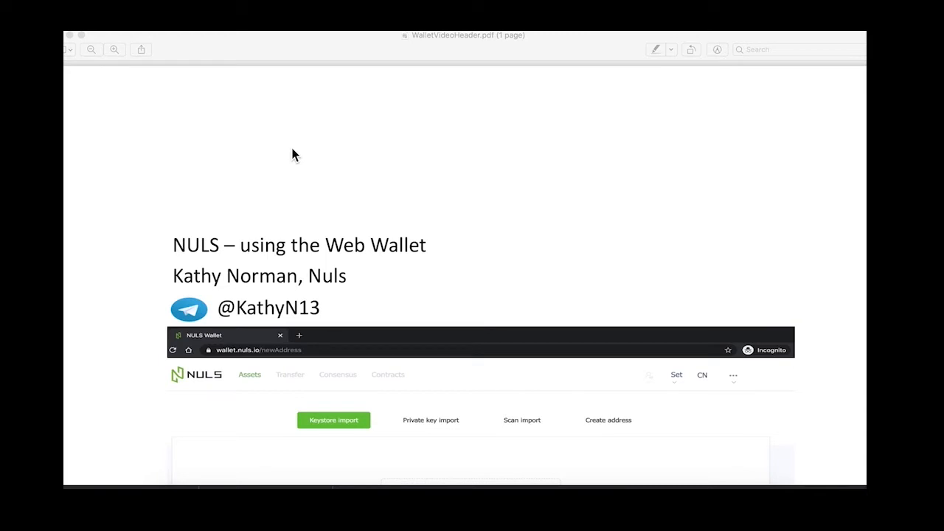
Switch to the NULS Wallet in the browser and open the form for creating a new address
click(77, 38)
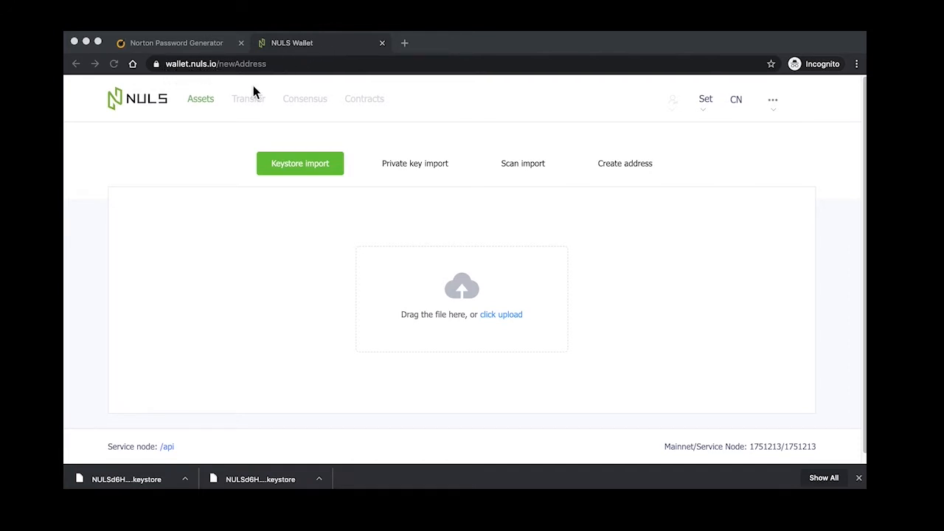
click(624, 164)
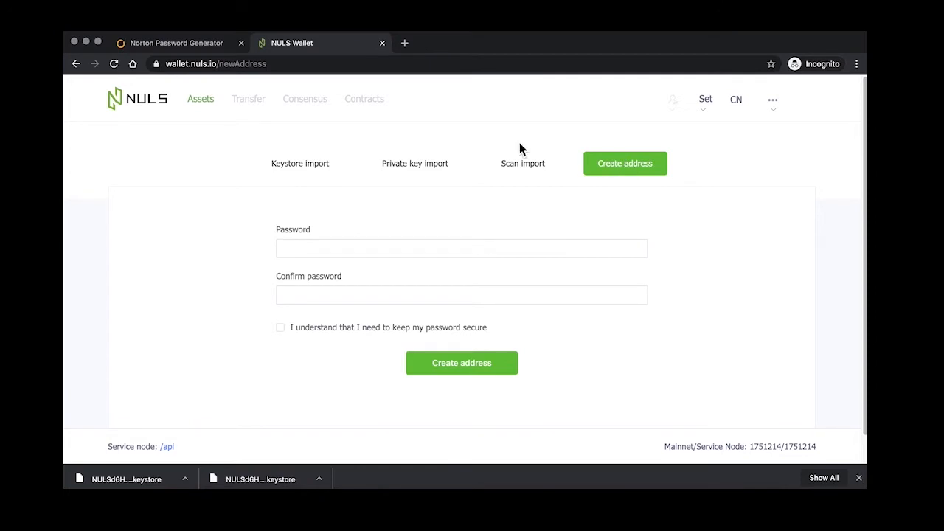
Generate a 17-character password in Norton Password Generator with letters, mixed case, punctuation and numbers, and copy it
click(176, 42)
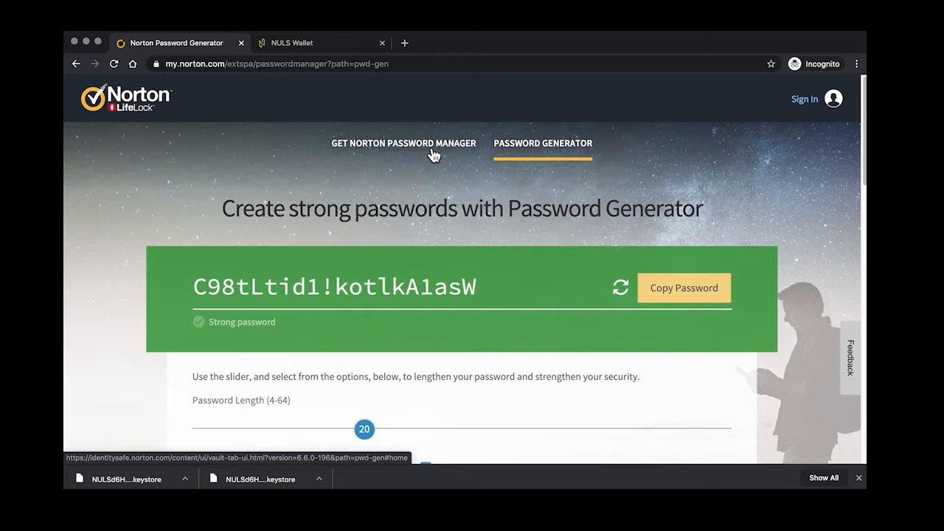
mouse_move(364, 429)
mouse_down()
mouse_move(338, 431)
mouse_move(365, 436)
mouse_move(341, 430)
mouse_move(351, 438)
mouse_up()
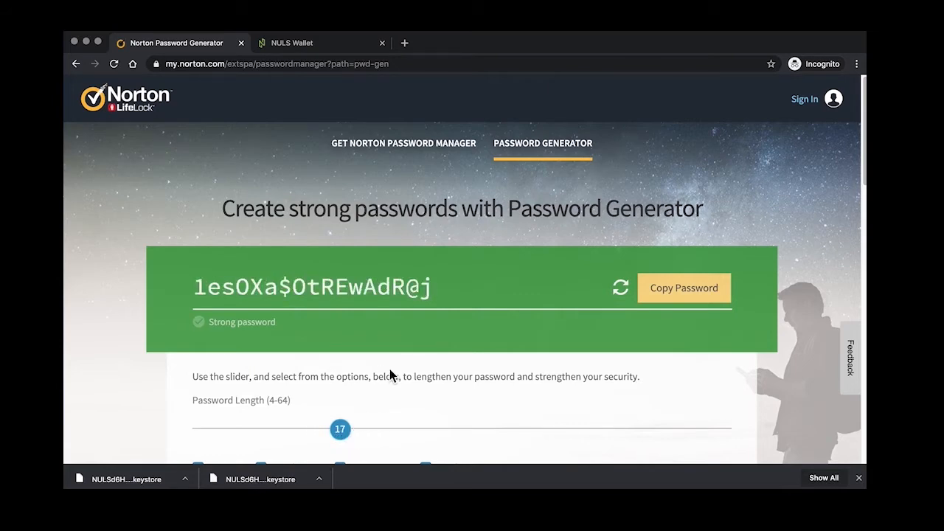
scroll(391, 369, down, 3)
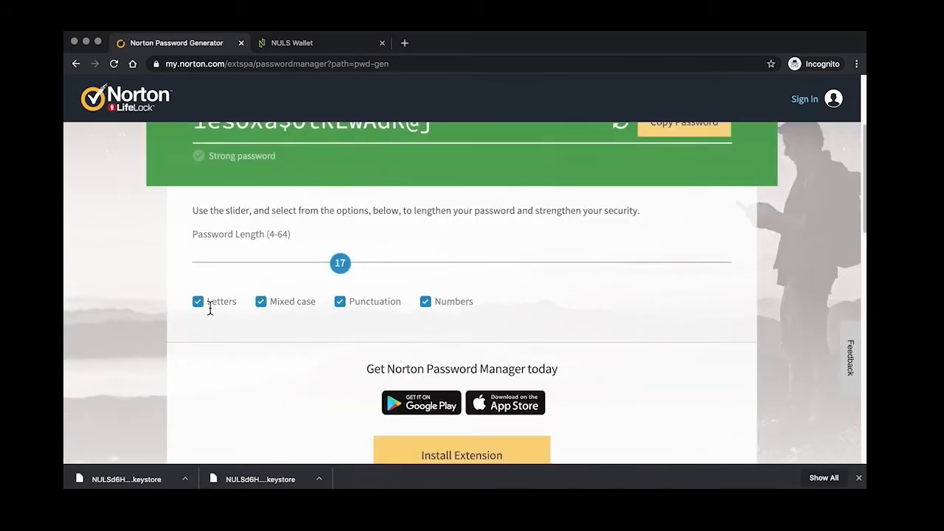
scroll(531, 317, up, 2)
scroll(502, 328, up, 2)
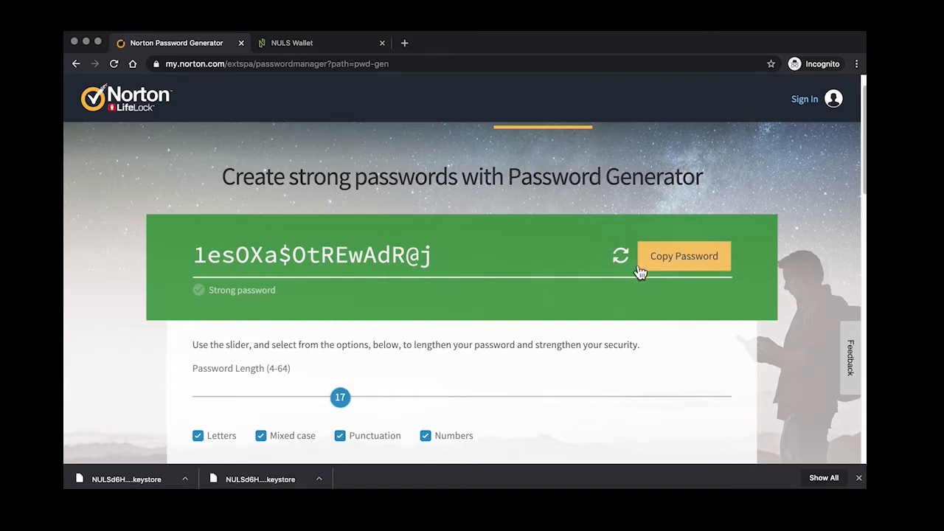
Switch to Word and paste the generated password into the Password line of the blank account entry in accountdemo
click(315, 478)
click(495, 346)
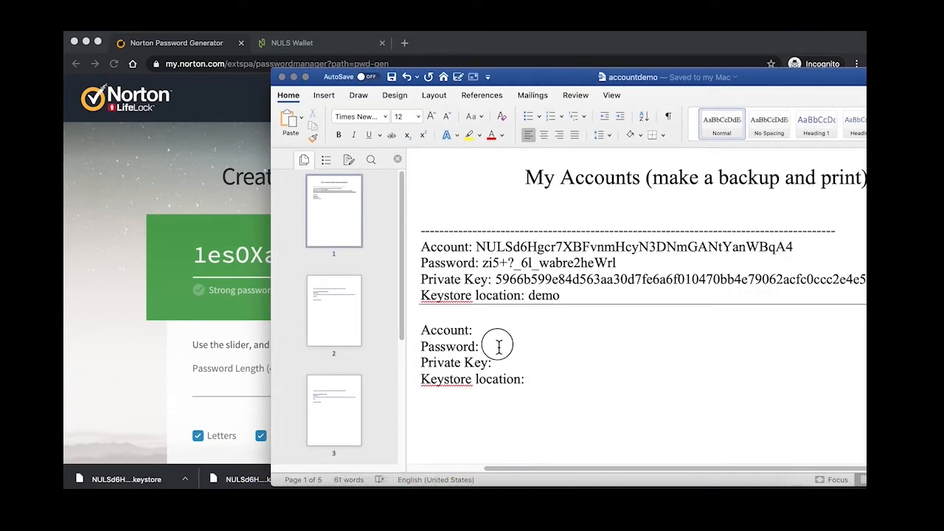
key(super+v)
Return to the NULS Wallet and create the address, entering and confirming the generated password and accepting the keep-password-secure statement
key(super+Tab)
click(317, 44)
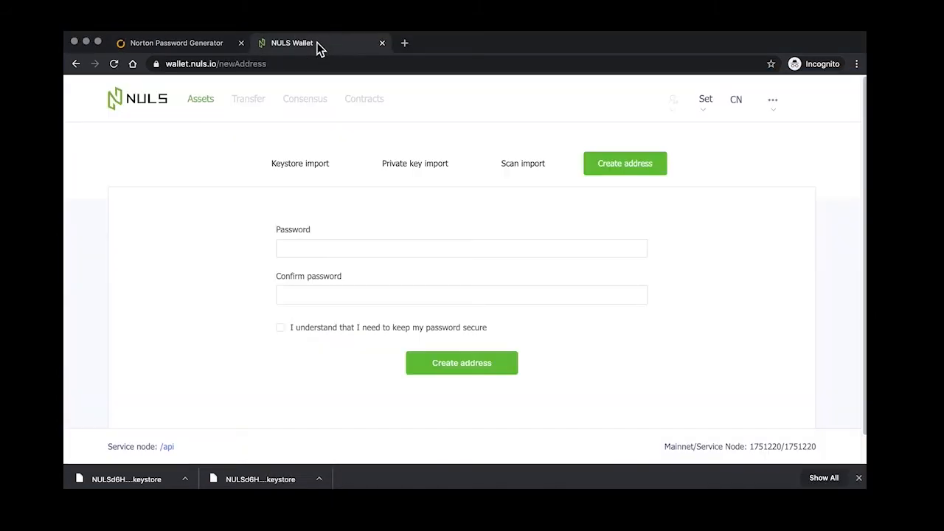
click(288, 249)
key(super+v)
click(284, 293)
key(super+v)
click(285, 333)
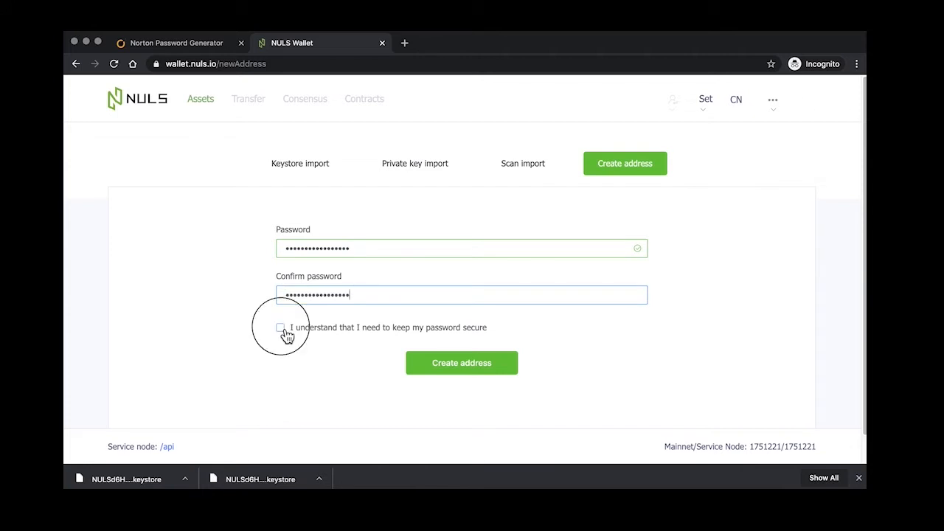
click(467, 367)
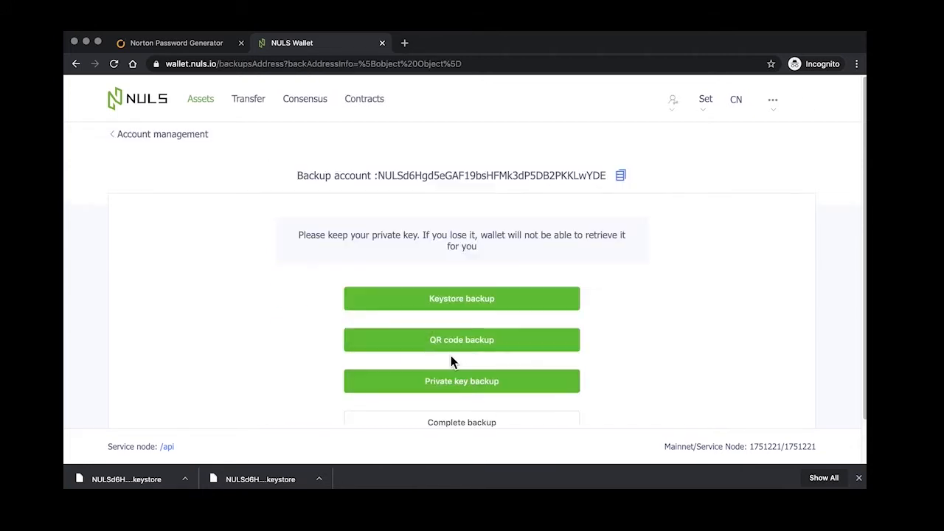
Copy the new account's address from the backup page into the empty Account line of the Word document
click(622, 177)
click(317, 483)
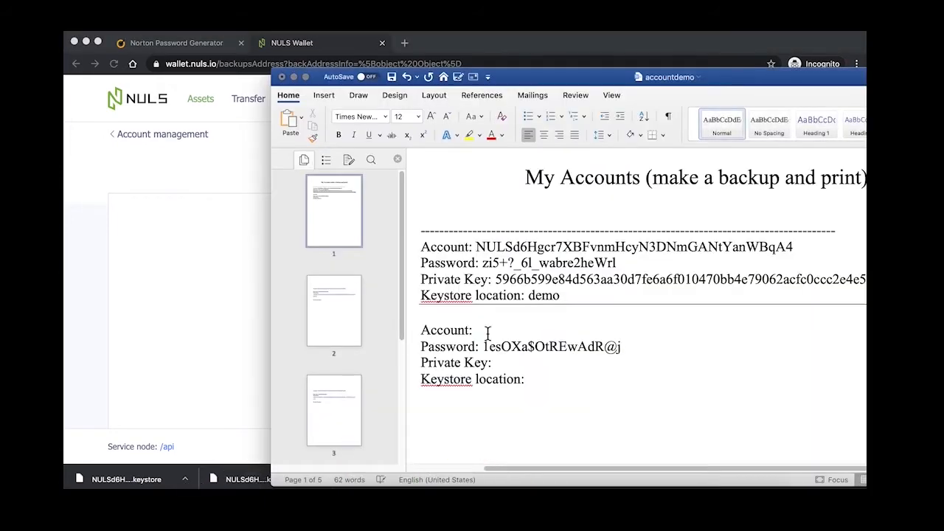
click(487, 335)
key(super+v)
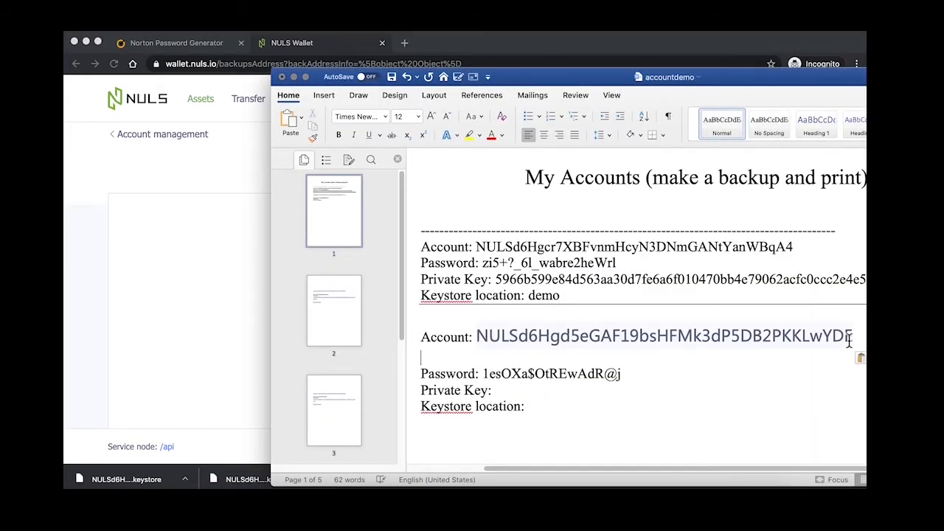
Make a keystore backup of the new account in the NULS Wallet, authorizing it with the account password copied from the Word document
click(240, 201)
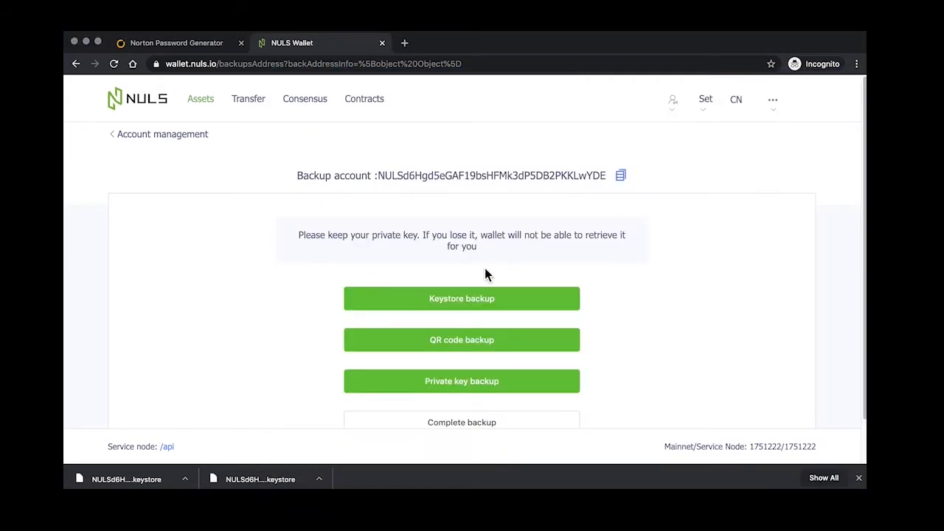
click(458, 302)
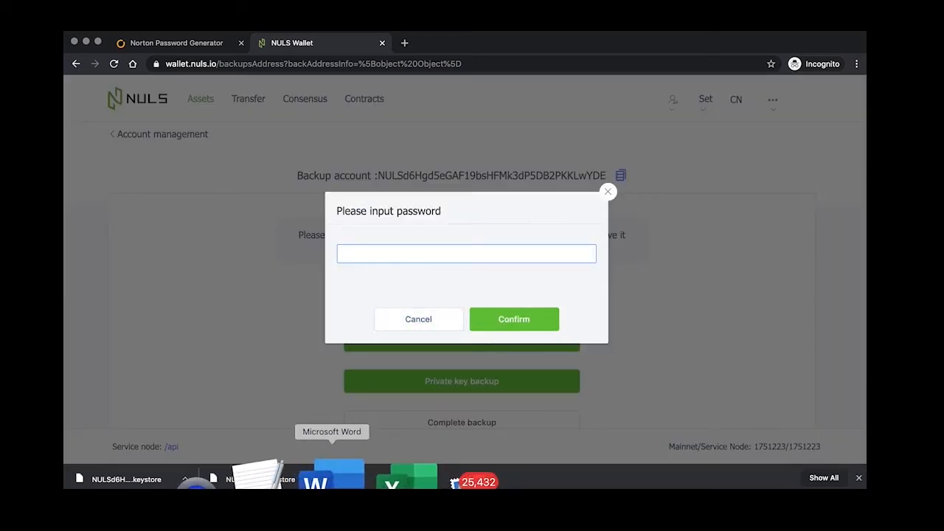
click(331, 478)
drag(484, 374, 622, 376)
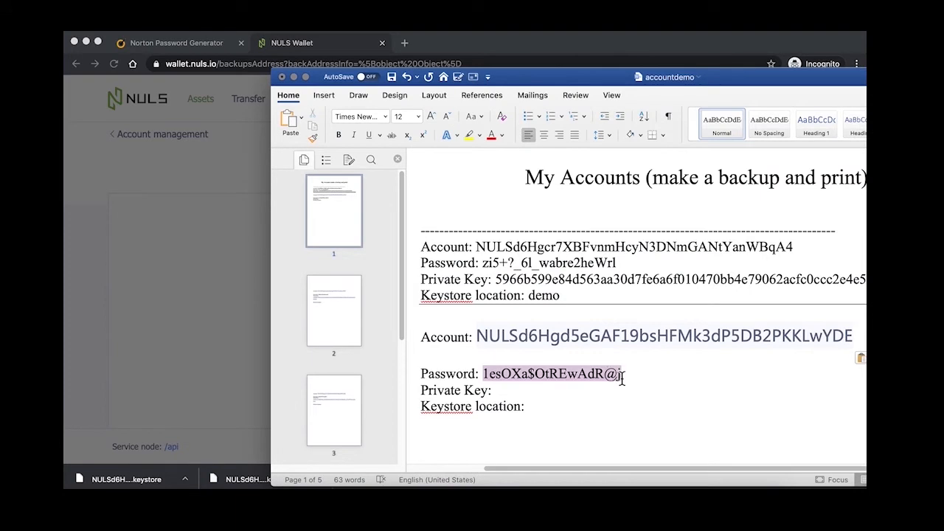
click(250, 290)
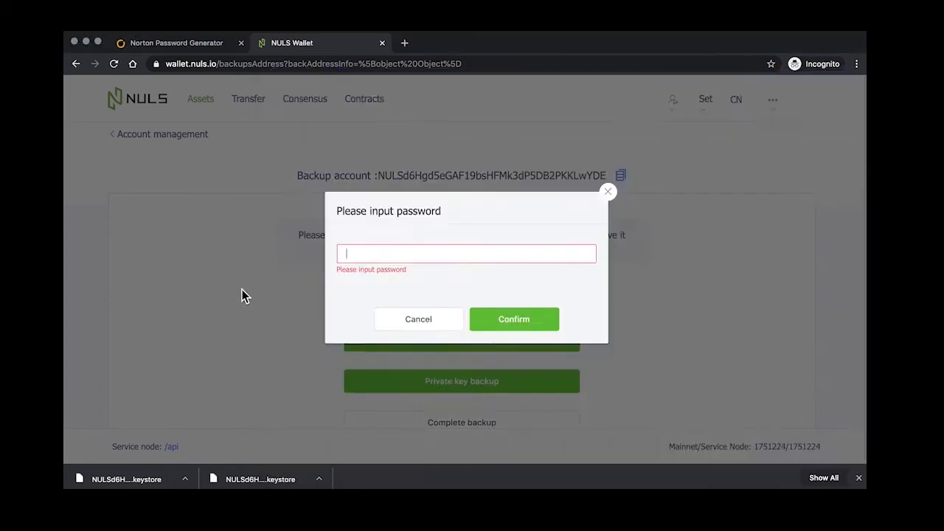
click(241, 289)
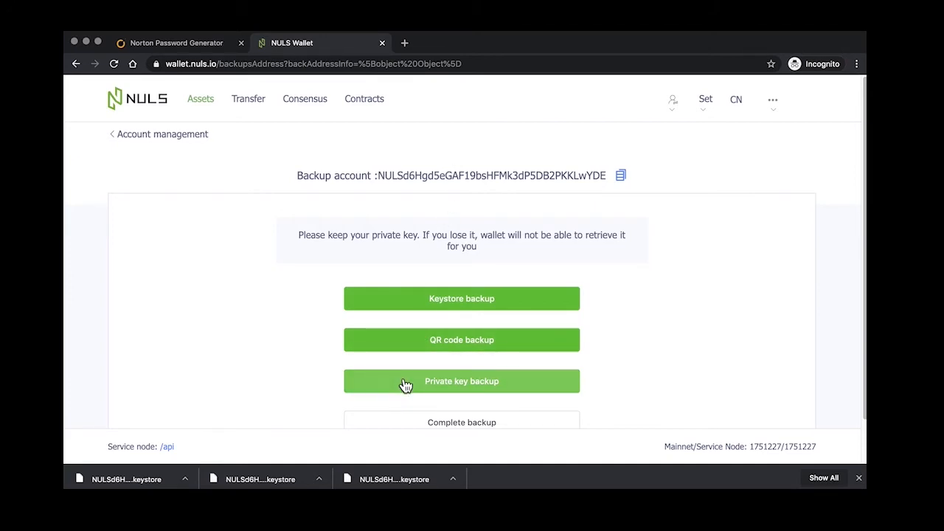
Reveal the new account's private key with the account password and paste it under Private Key in the Word document
click(467, 385)
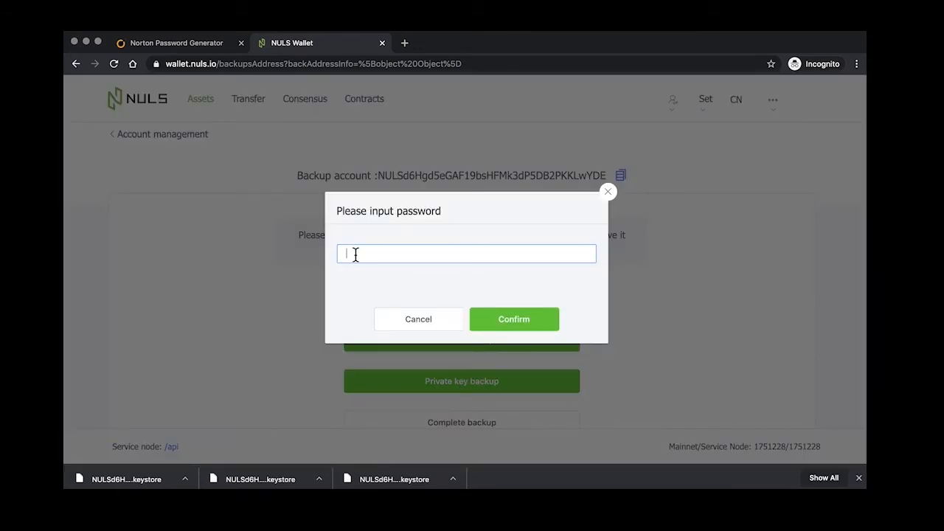
key(super+v)
click(512, 322)
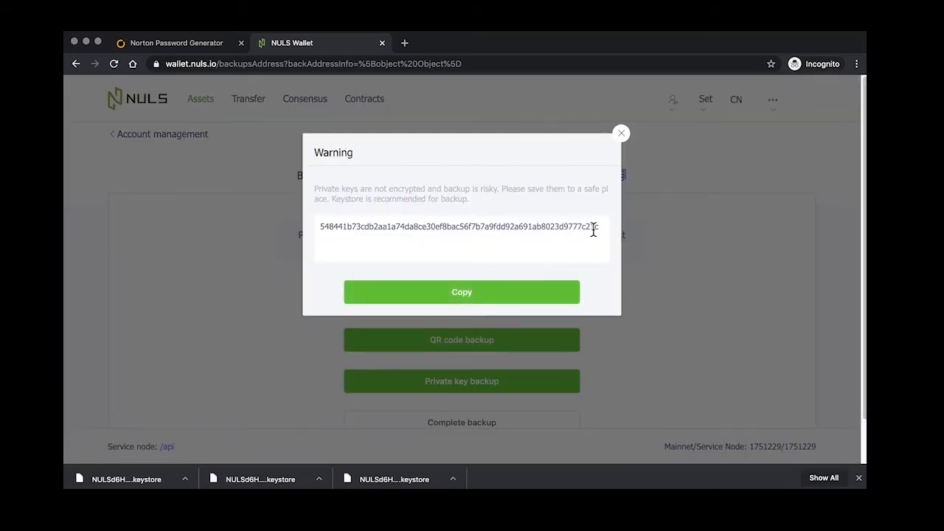
click(461, 295)
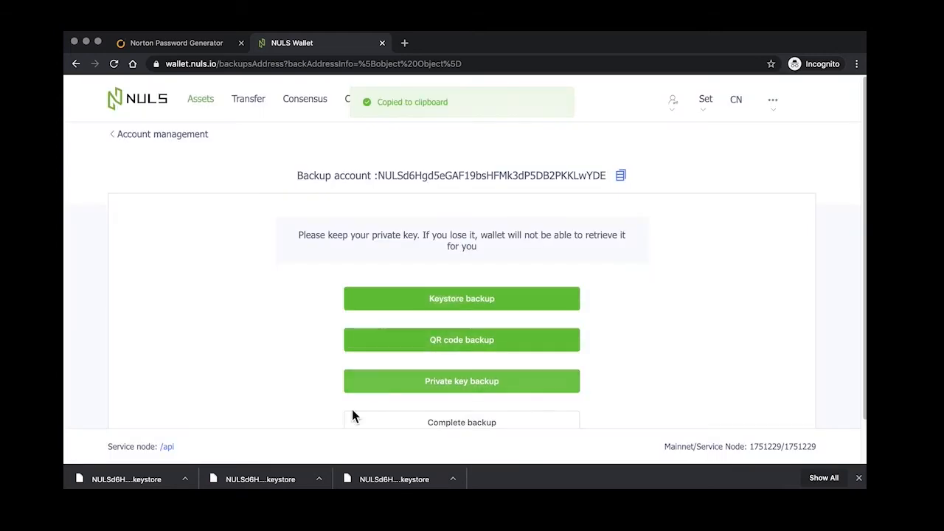
click(312, 480)
key(super+v)
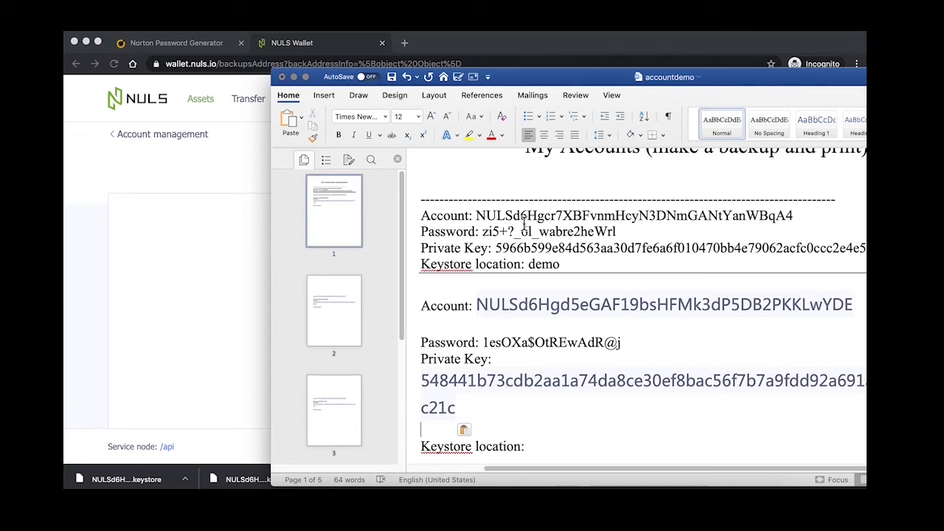
Copy the first account's password from the Word document and open Account Management in the NULS Wallet
drag(483, 232, 597, 231)
click(259, 235)
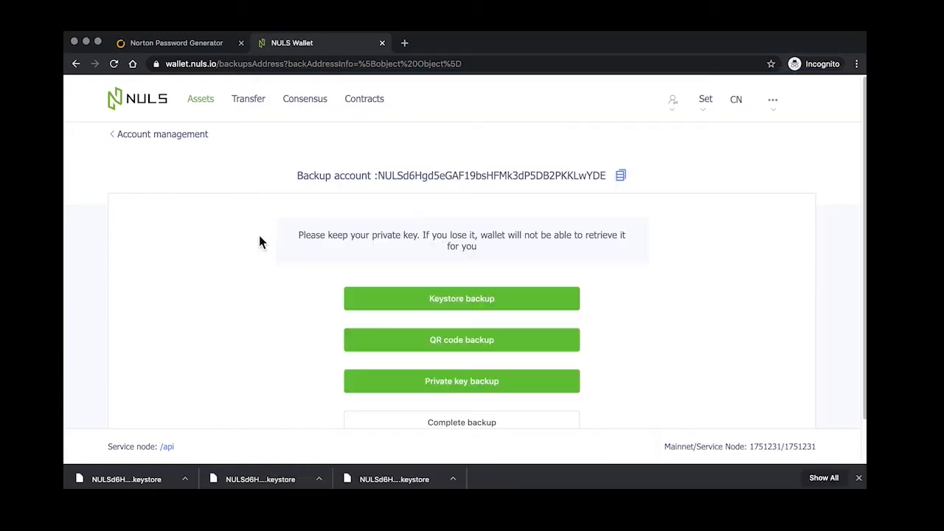
mouse_move(707, 113)
click(709, 133)
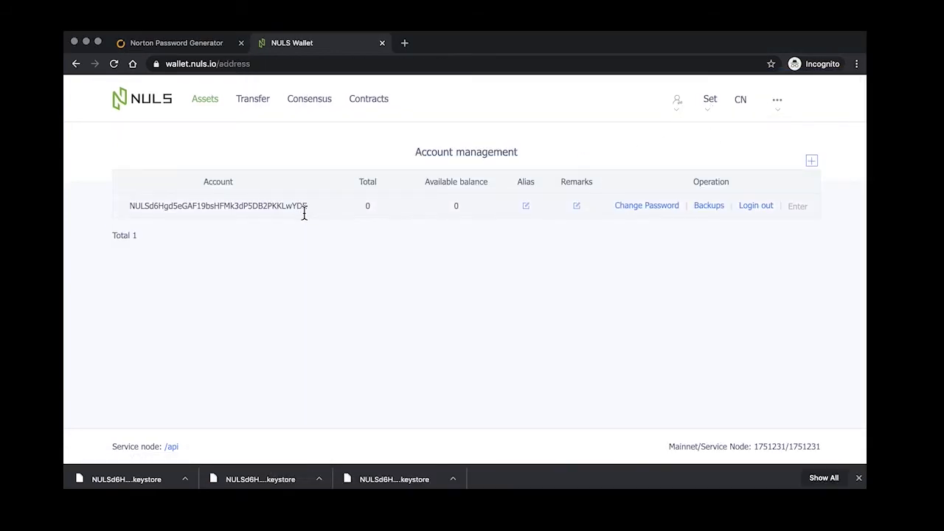
Import the existing account from its keystore file in the demo folder, entering that account's password
click(813, 161)
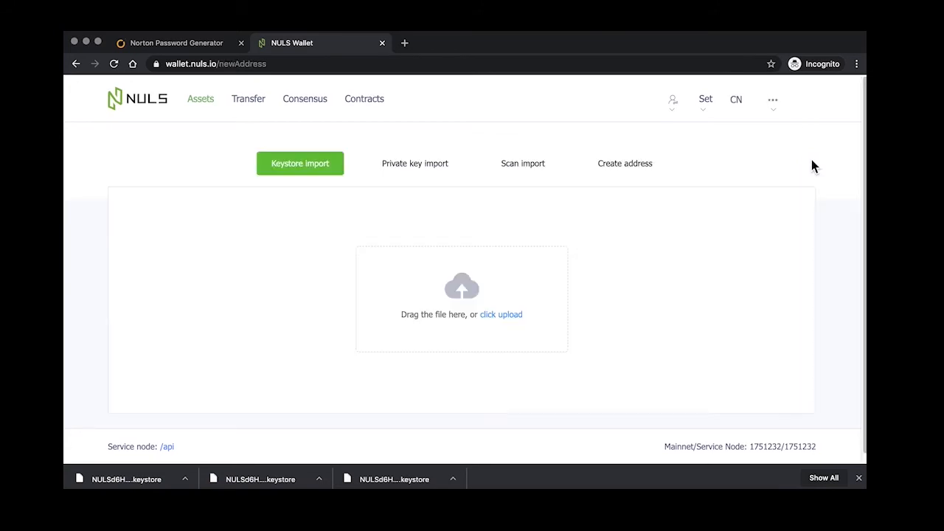
click(504, 316)
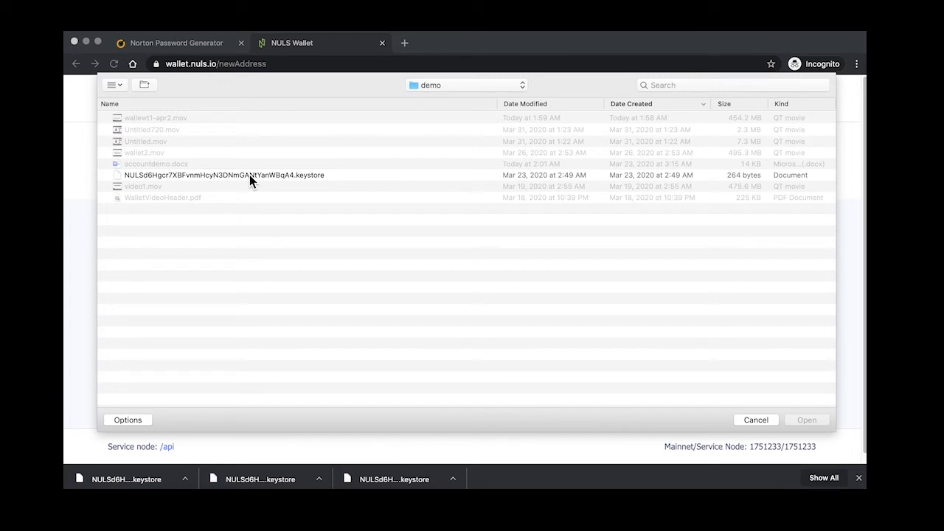
click(249, 175)
click(806, 420)
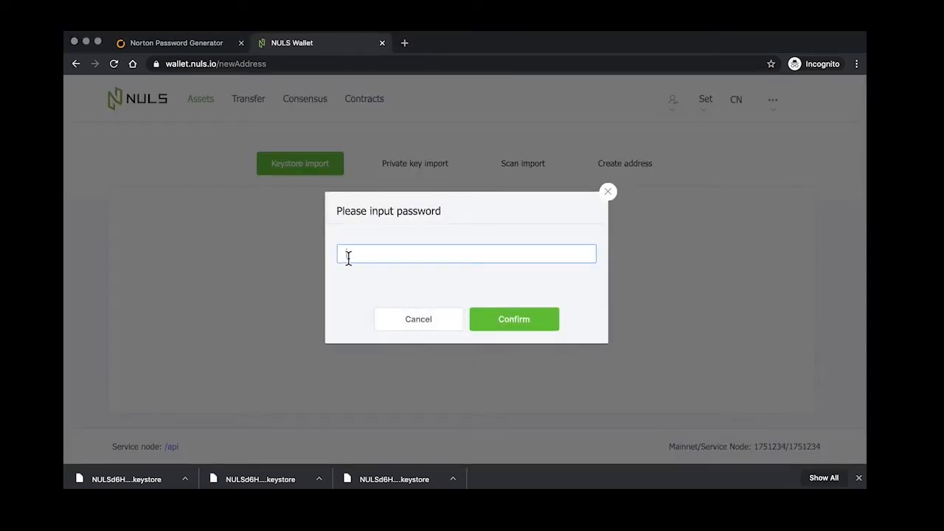
key(super+v)
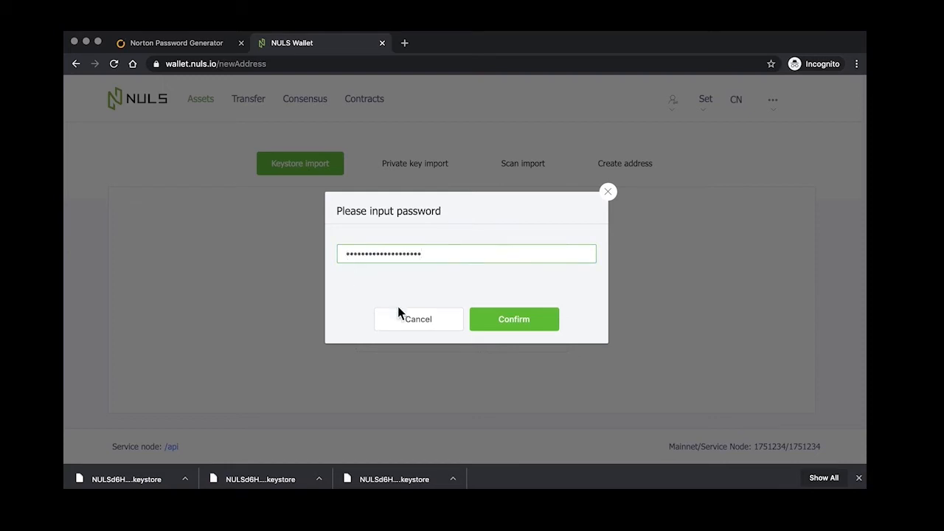
click(513, 325)
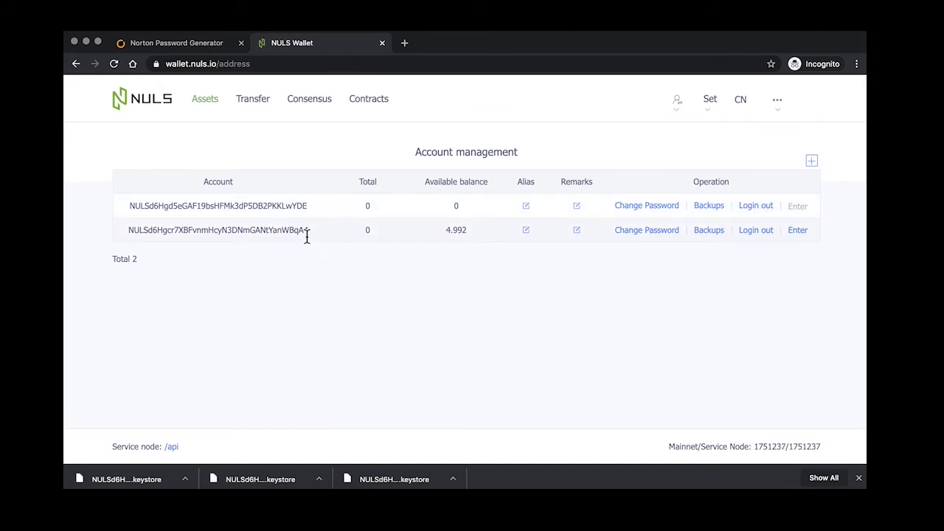
Check the sender in the transfer form, then make the imported account the active one from Account Management
click(262, 101)
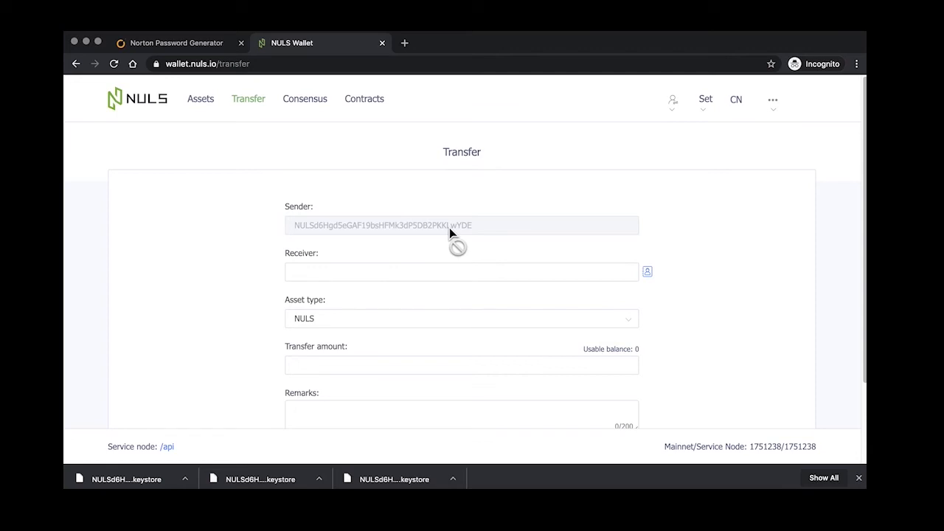
mouse_move(705, 112)
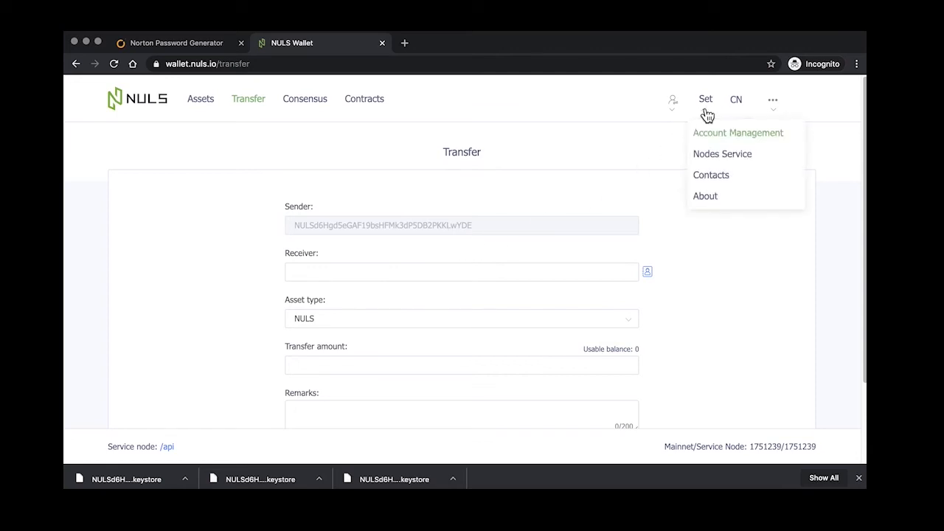
click(714, 136)
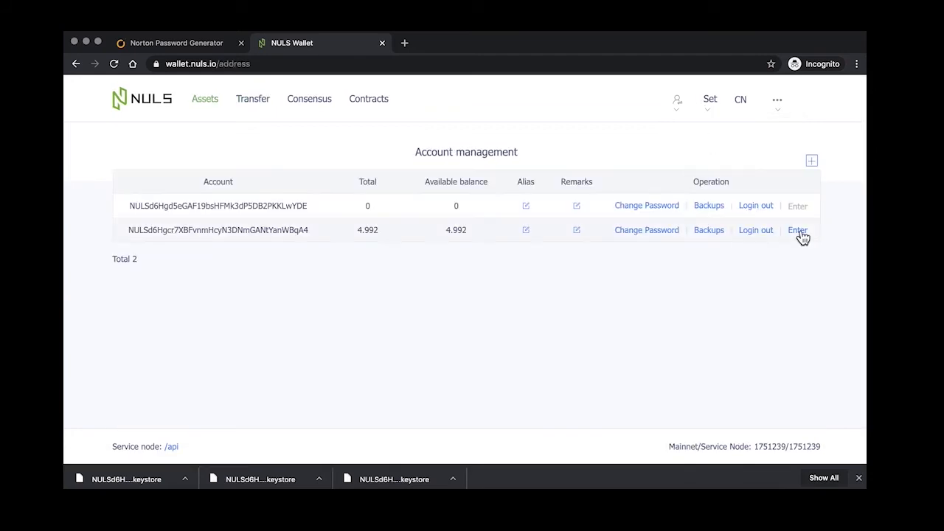
click(799, 232)
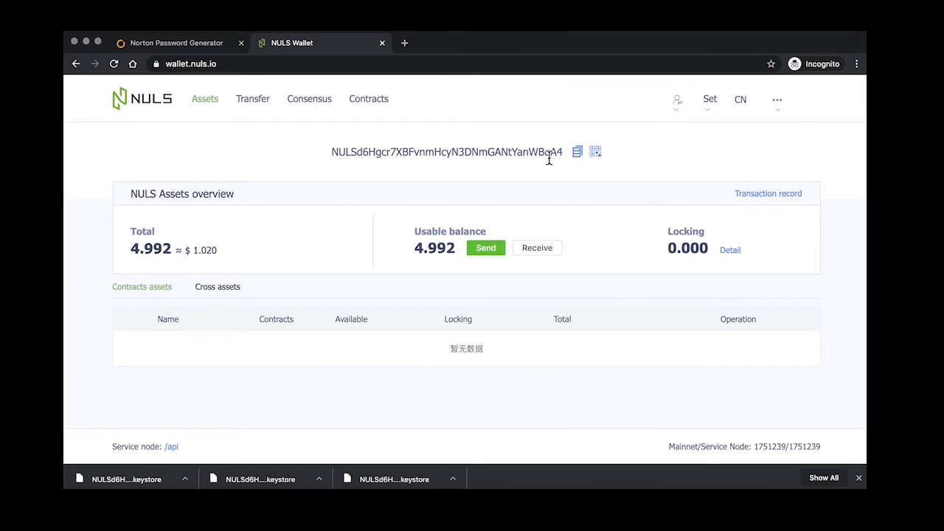
Copy the newly created account's address from Account Management and enter it as the receiver of a new transfer
click(712, 134)
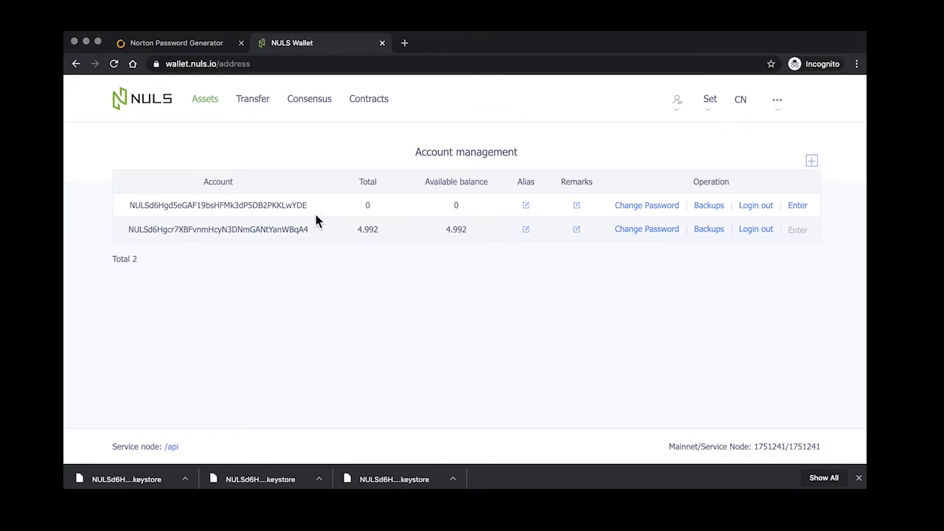
drag(309, 205, 124, 212)
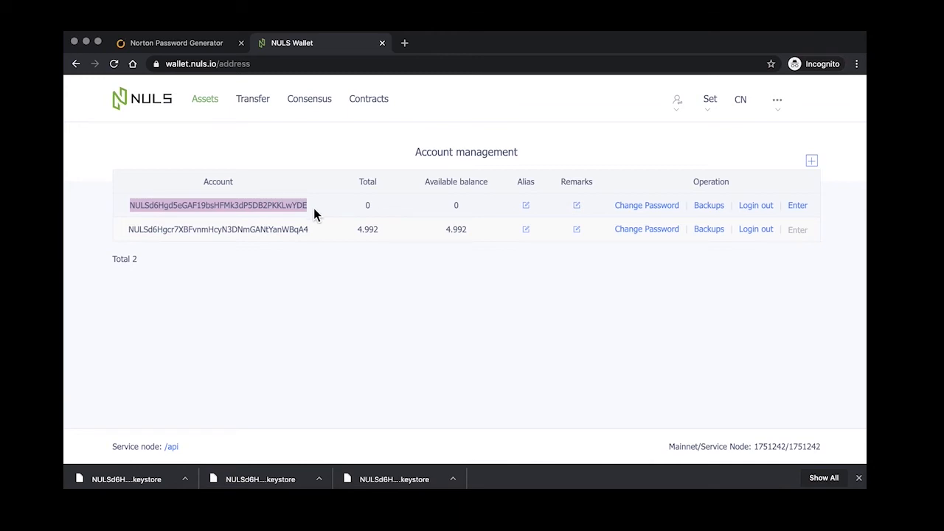
click(254, 102)
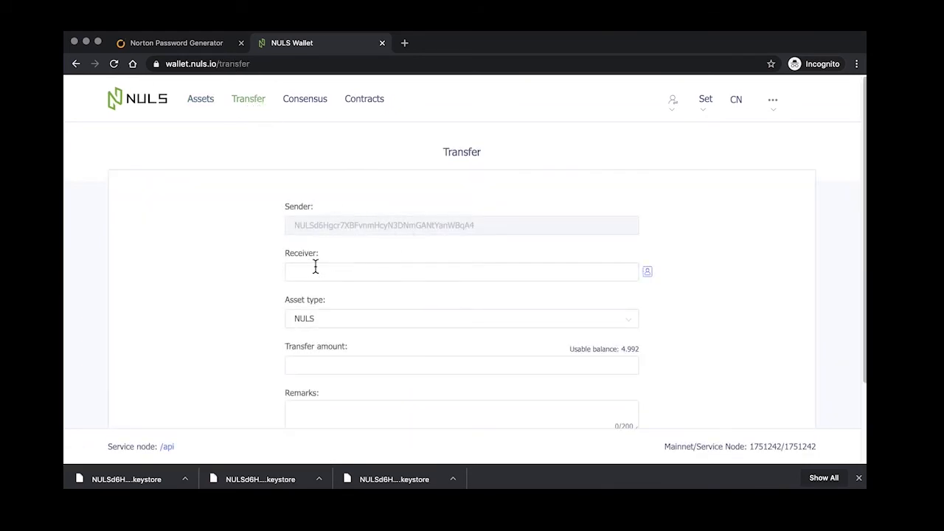
click(300, 274)
key(super+v)
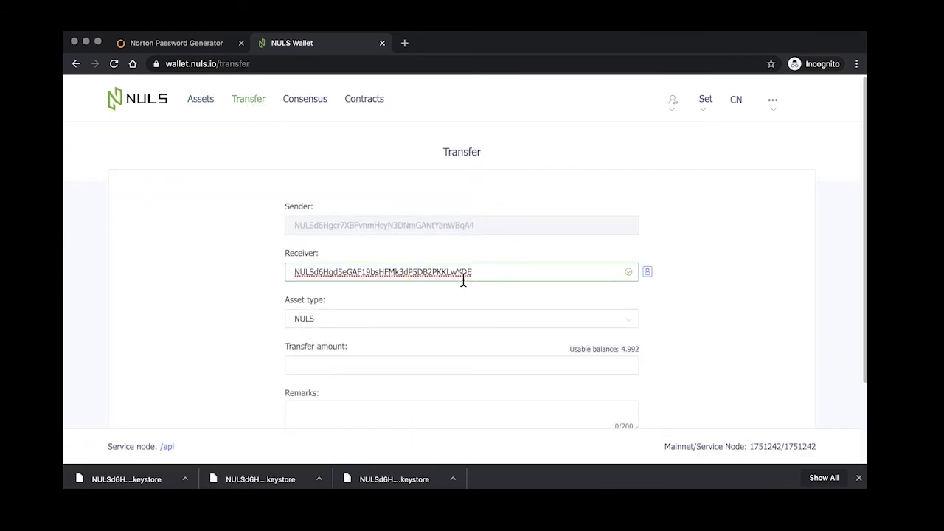
Set the transfer amount to 2 NULS, proceed without remarks, and confirm the transfer details
click(300, 365)
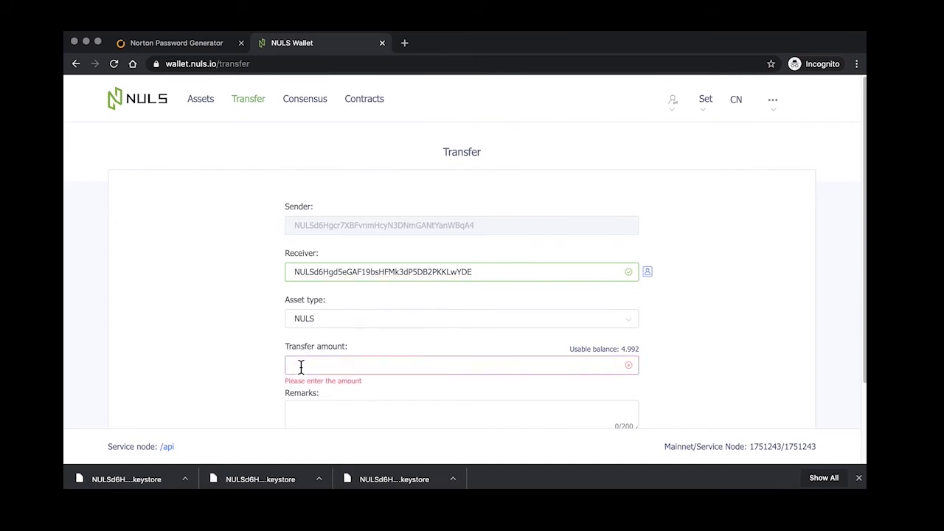
text(2)
scroll(231, 365, down, 3)
click(462, 396)
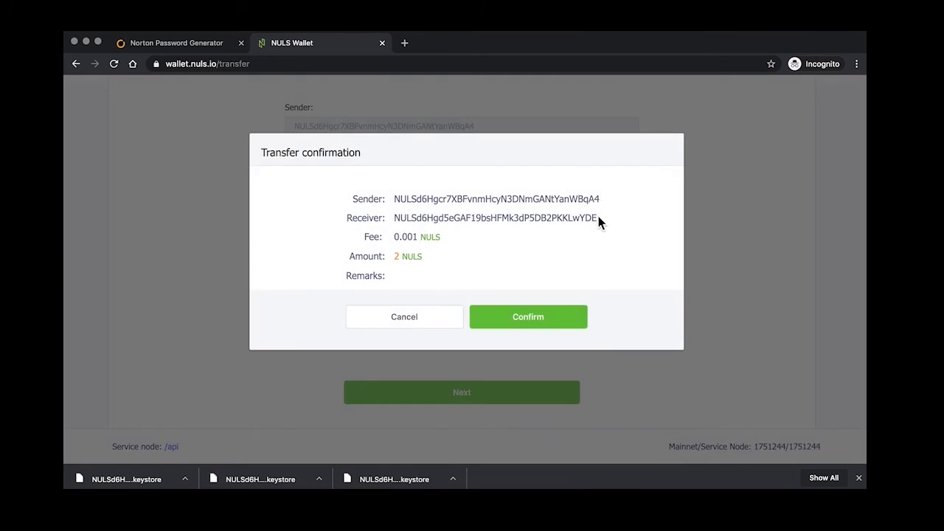
click(527, 323)
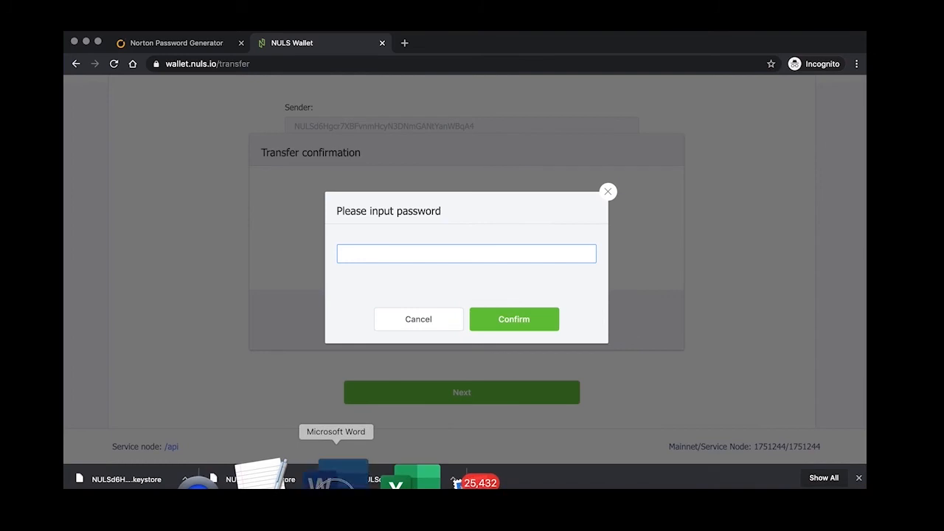
Get the sending account's password from the Word document and authorize the transfer with it in the NULS Wallet
click(339, 479)
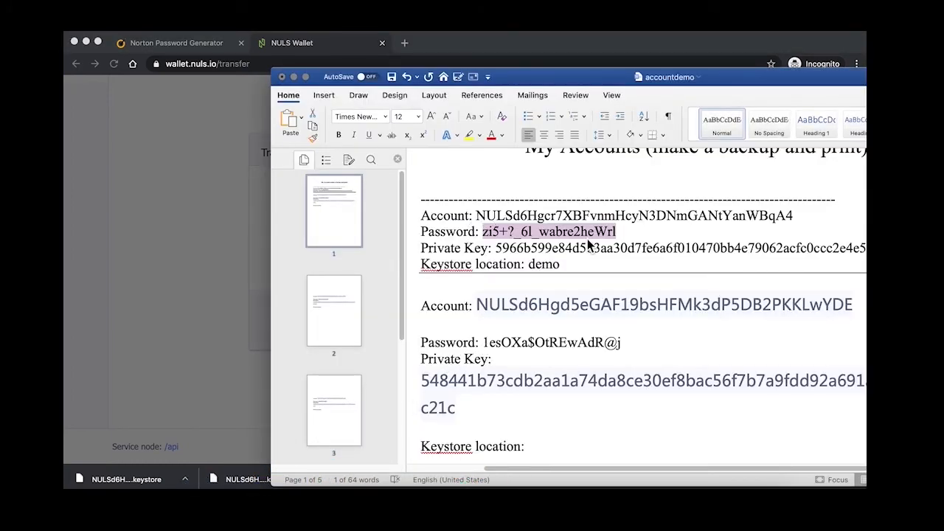
click(206, 251)
click(358, 253)
key(super+v)
click(512, 325)
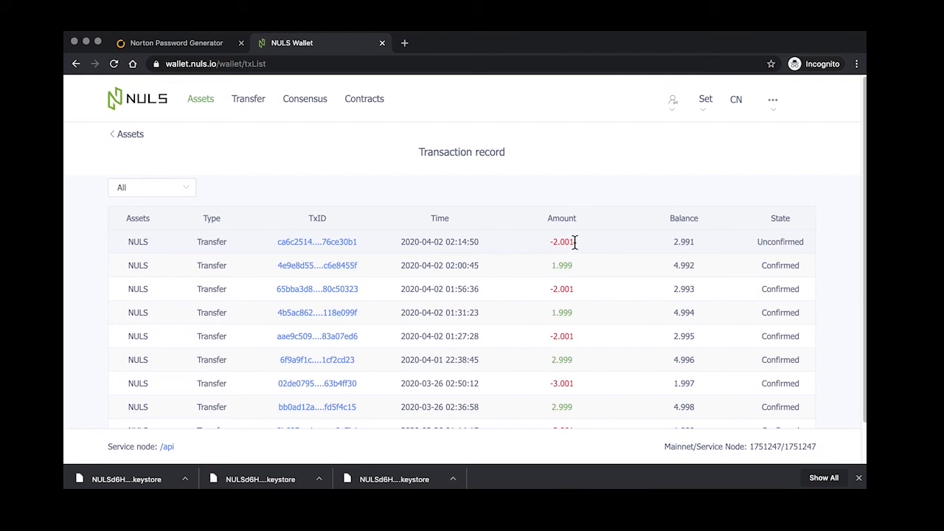
Log the imported account out of the wallet from Account Management, authorizing it with that account's password
mouse_move(707, 102)
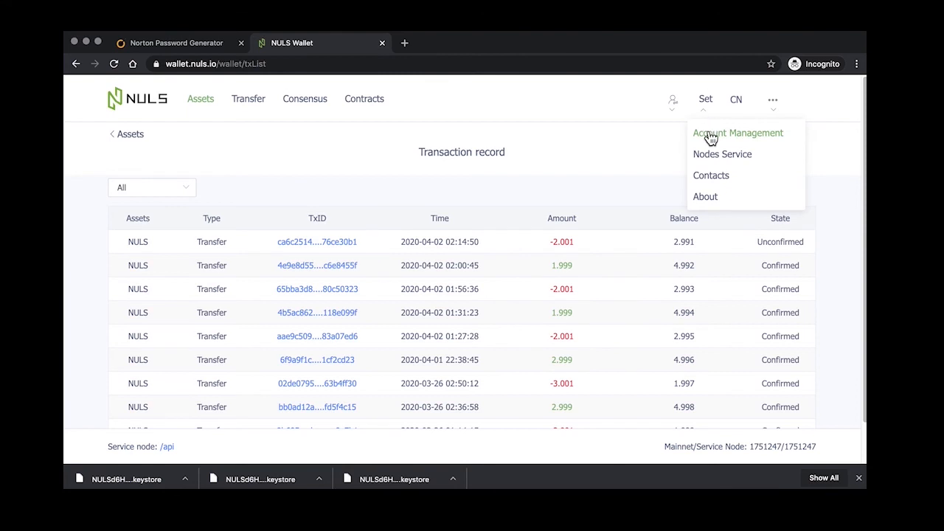
click(711, 137)
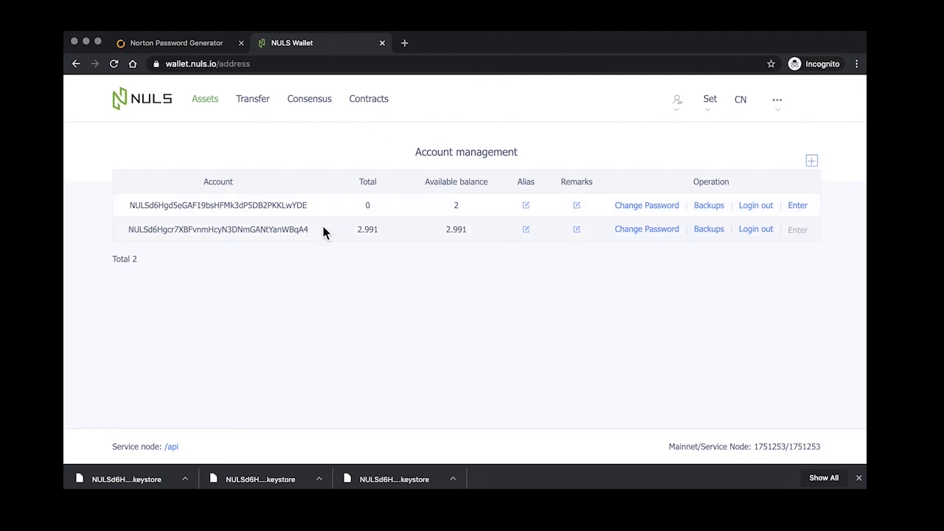
click(756, 230)
click(447, 314)
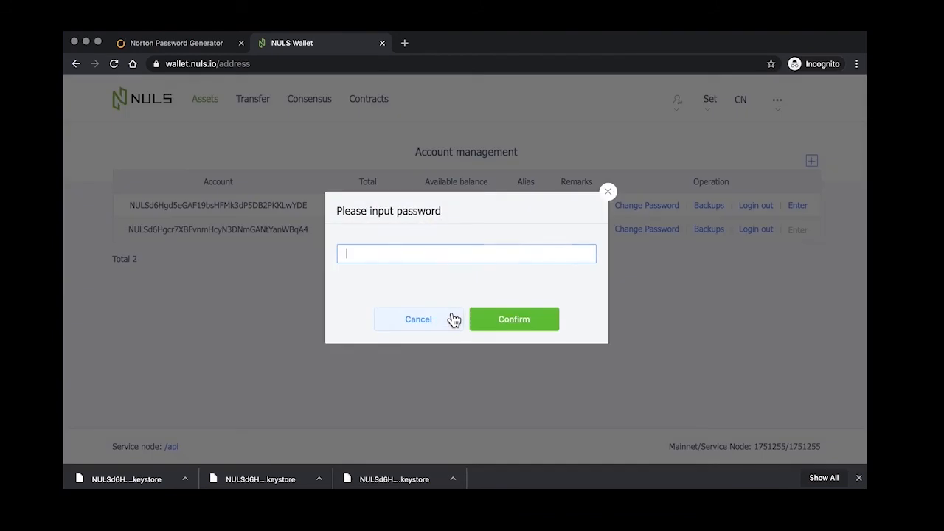
key(super+v)
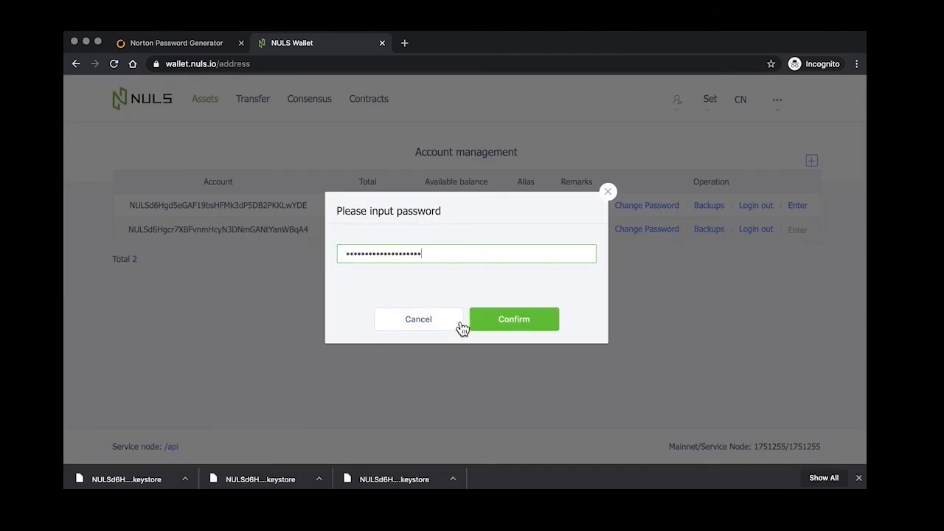
click(521, 327)
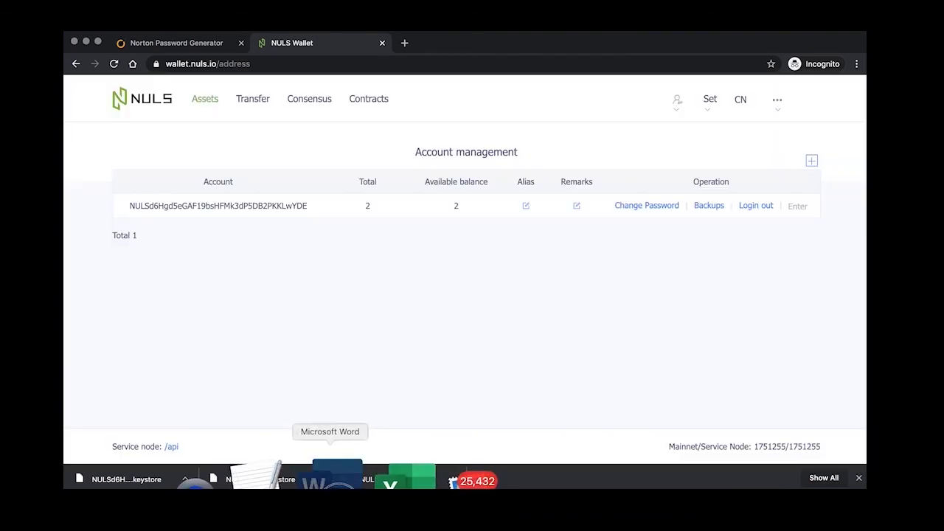
Copy the new account's password from the Word document and use it to log the remaining account out of the NULS Wallet
click(322, 483)
drag(483, 342, 622, 351)
key(super+Tab)
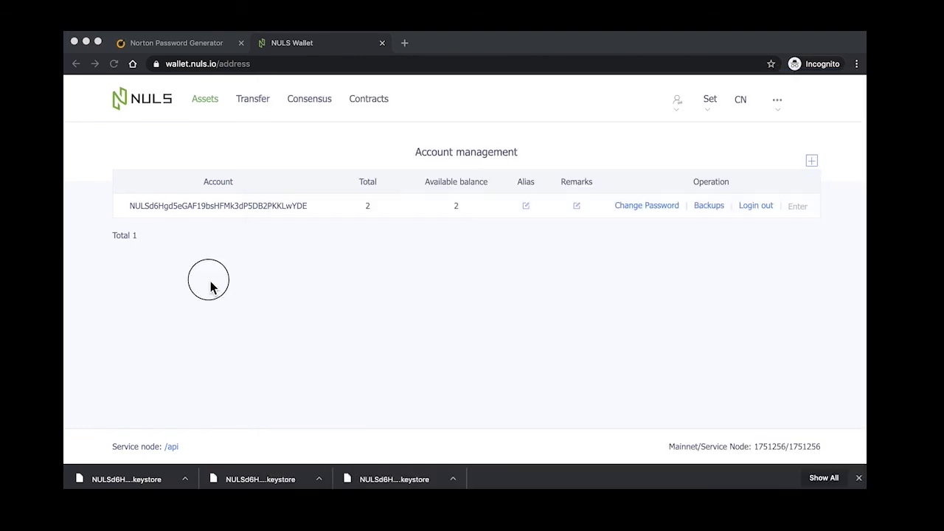
click(755, 206)
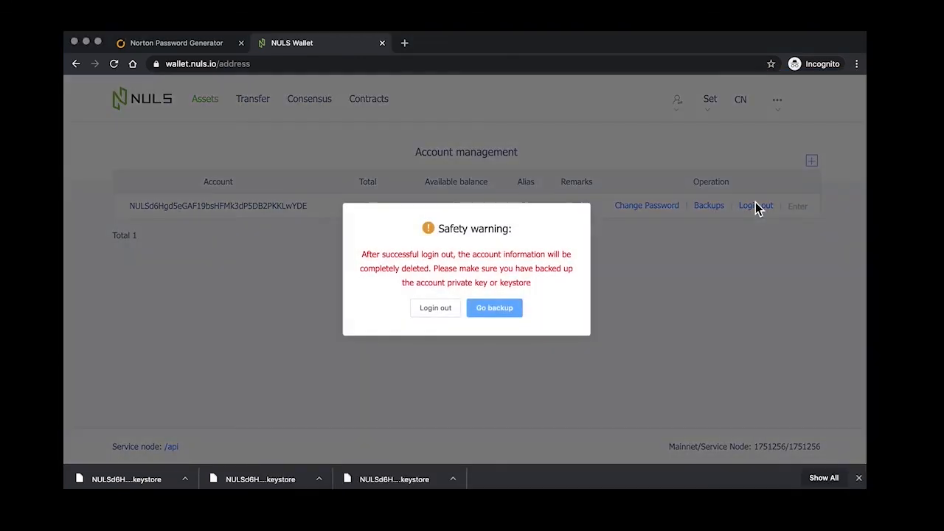
click(440, 312)
click(360, 259)
key(ctrl+v)
click(519, 322)
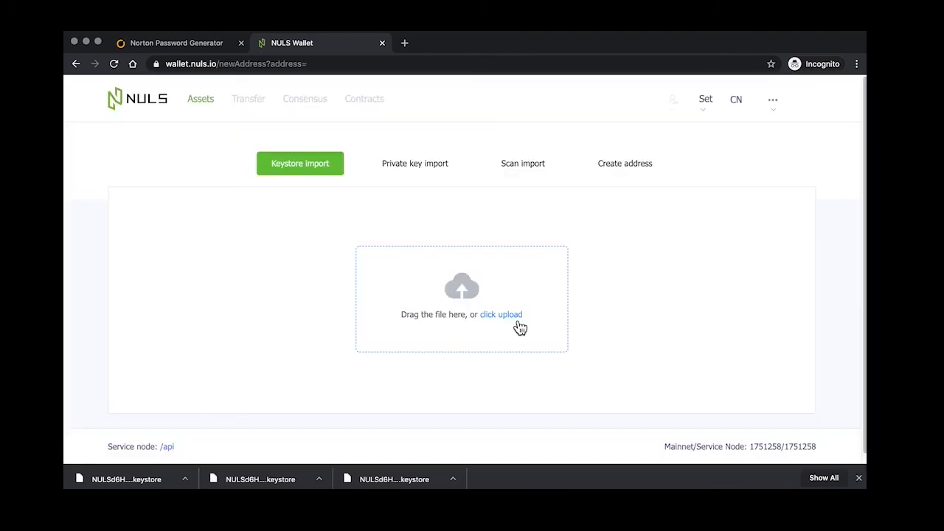